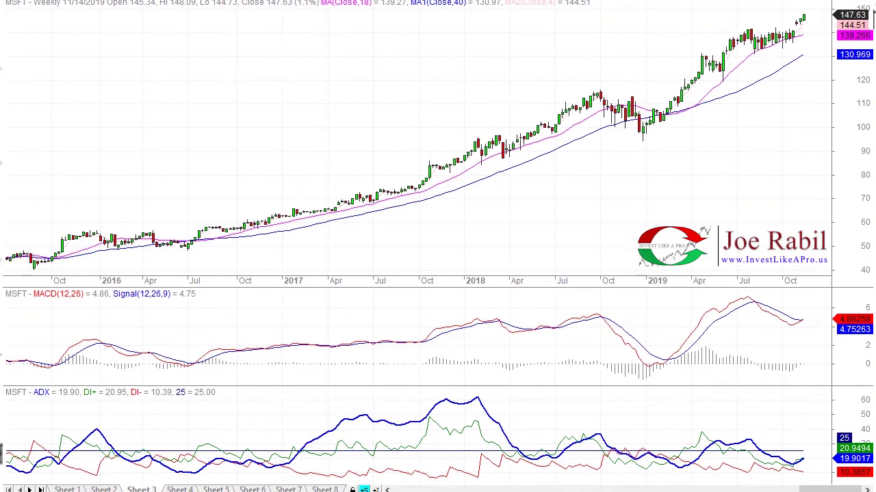
# - Place a text box above the price bars near 2016 reading "MACD is based on closing prices since the calc is using moving avgs."
pyautogui.moveTo(95, 69)
pyautogui.click(95, 54)
pyautogui.doubleClick(96, 54)
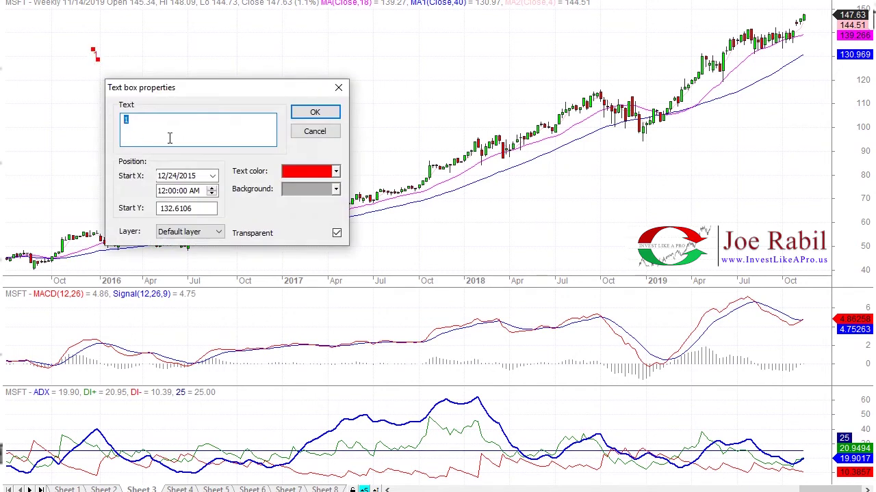
pyautogui.write('MA')
pyautogui.rightClick(198, 131)
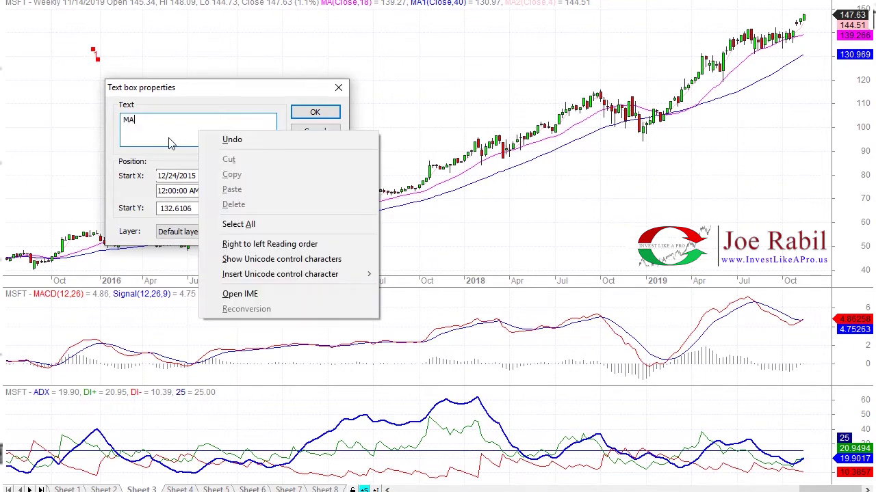
pyautogui.click(169, 138)
pyautogui.write('C')
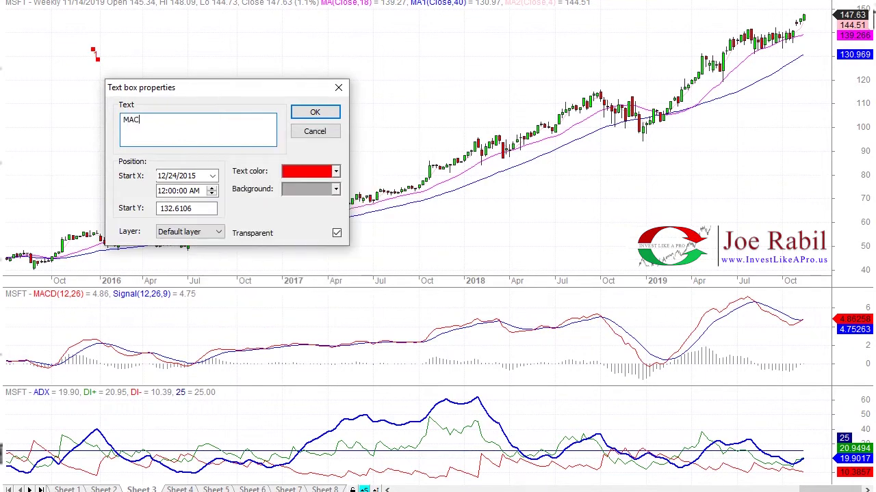
pyautogui.write('D is based on closing price. ')
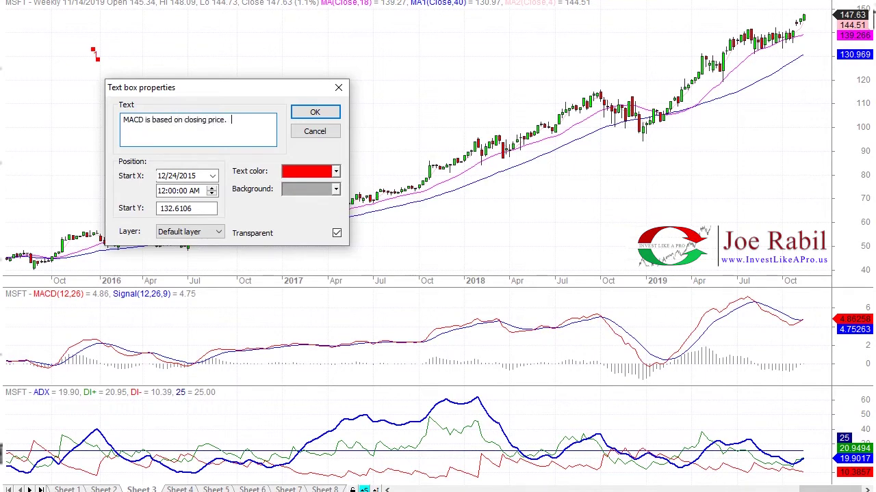
pyautogui.write('s since the calc i')
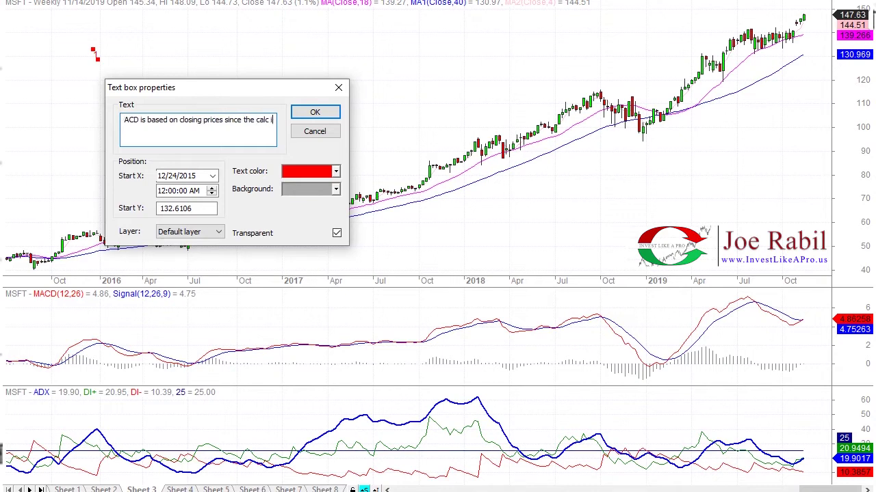
pyautogui.write('s using moving avgs.')
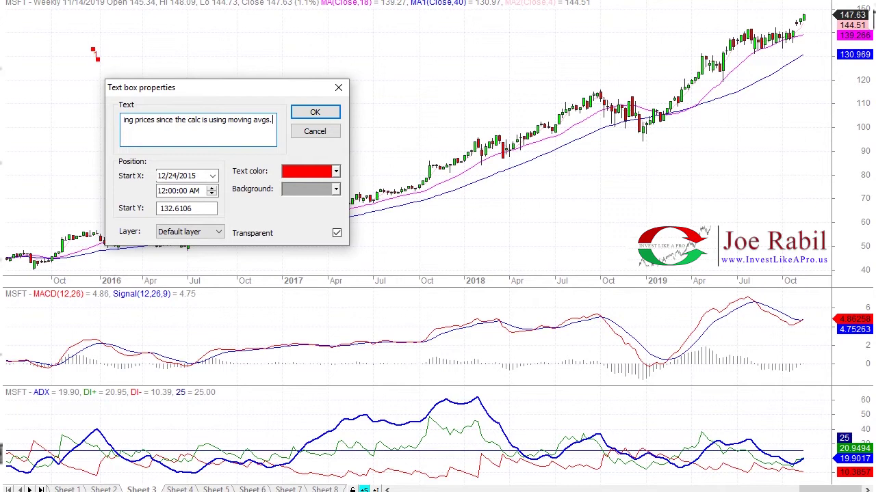
# - Add a second line to the note: "moving avgs are a 1st derivative. MACD is a 2nd derivative."
pyautogui.hotkey('ctrl', 'Home')
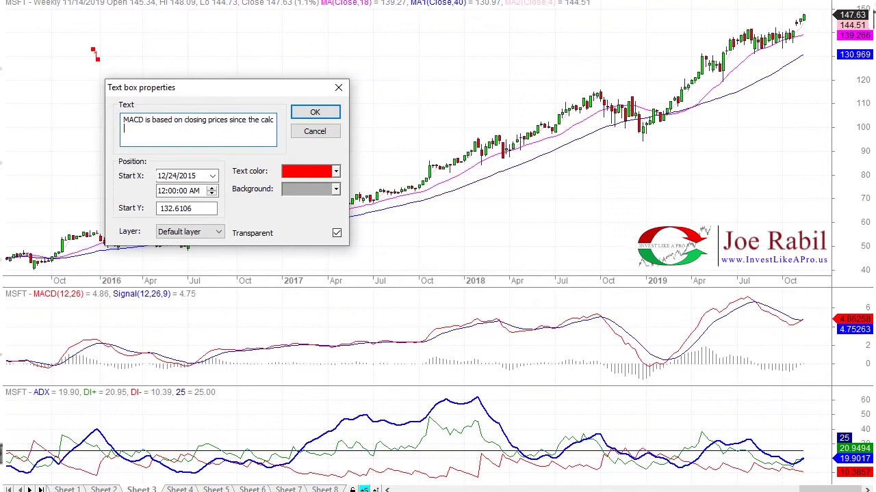
pyautogui.write('moving avgs are a 1st derivative.  Mac')
pyautogui.press('BackSpace')
pyautogui.press('BackSpace')
pyautogui.write('ACD')
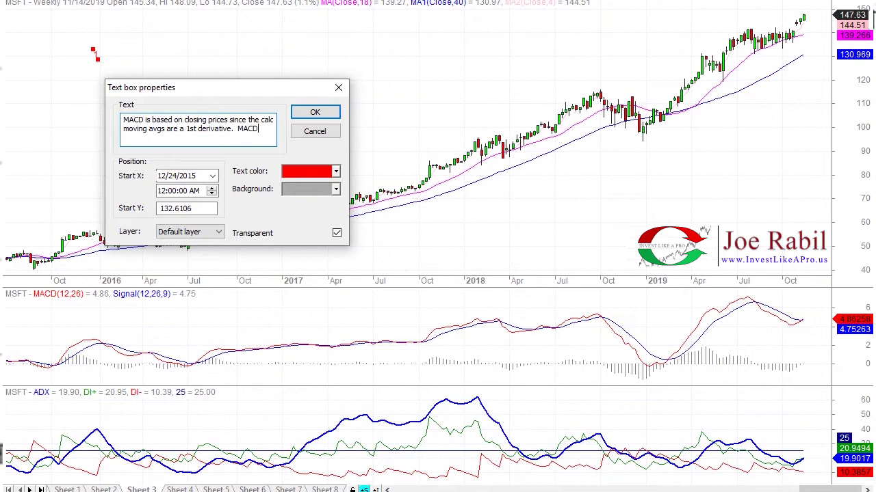
pyautogui.write('is a 2nd der')
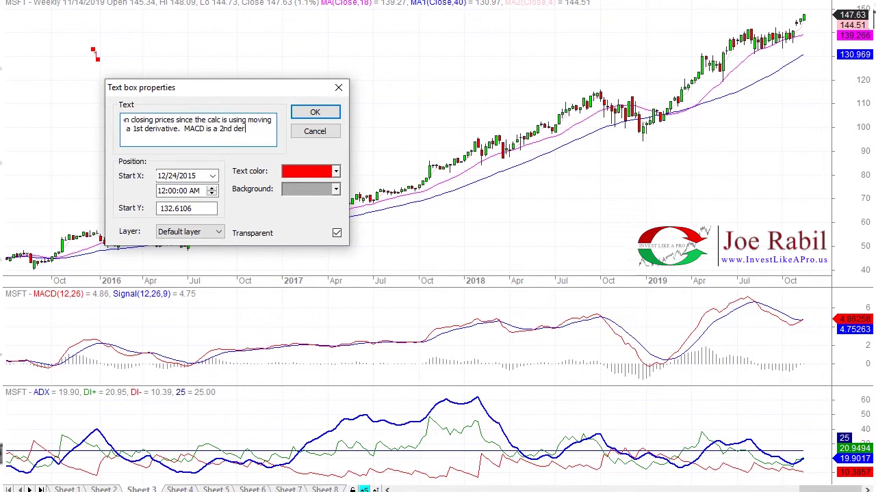
pyautogui.write('ivative.')
pyautogui.press('Return')
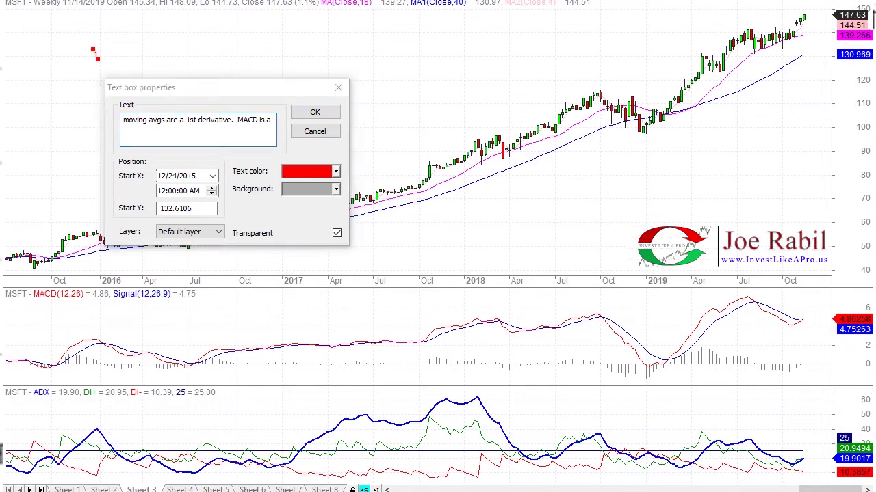
# - Below a blank line in the note, write "DI is based on the range of the bars. The close does not factor into this calc"
pyautogui.write('ADX is based on the')
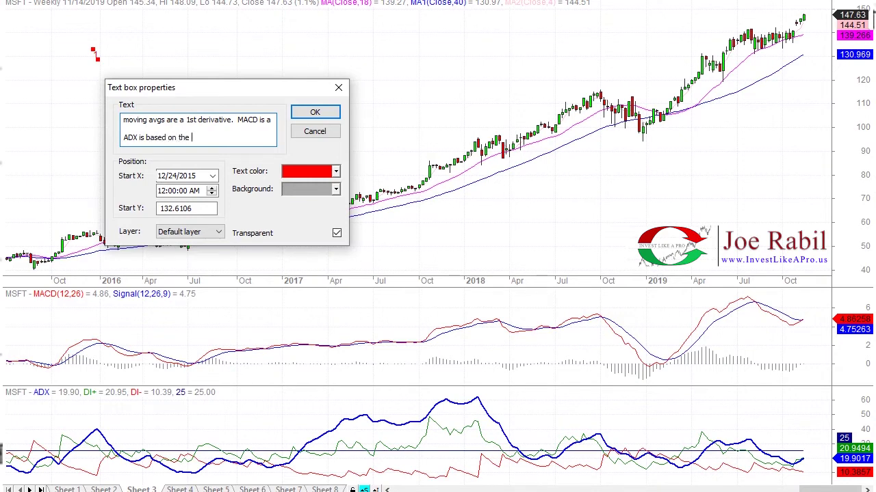
pyautogui.write(' range of the bas')
pyautogui.write('e')
pyautogui.press('BackSpace')
pyautogui.press('BackSpace')
pyautogui.write('rs.')
pyautogui.moveTo(139, 137); pyautogui.dragTo(121, 141)
pyautogui.write('DI')
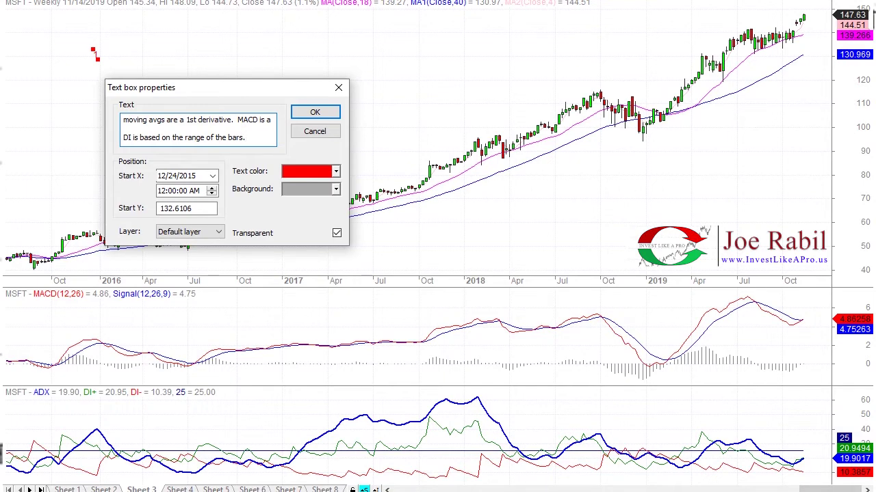
pyautogui.write('The clos')
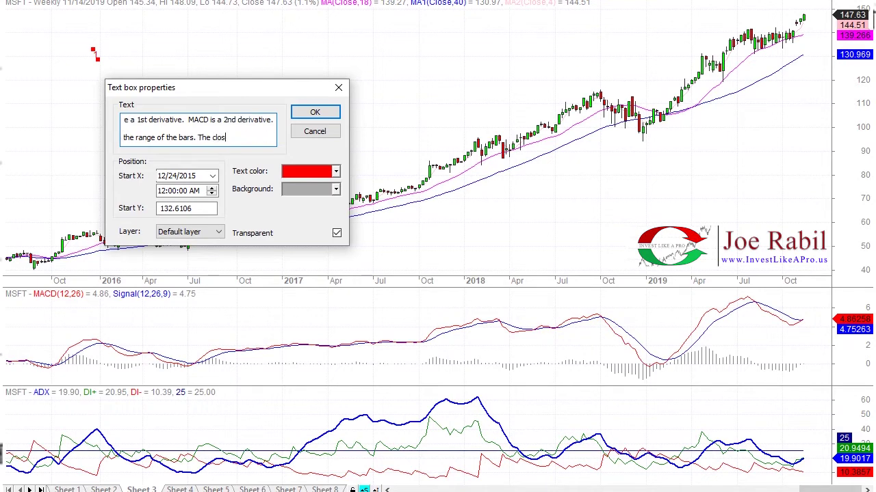
pyautogui.write('e doe')
pyautogui.press('BackSpace')
pyautogui.write('s not factor into this calc')
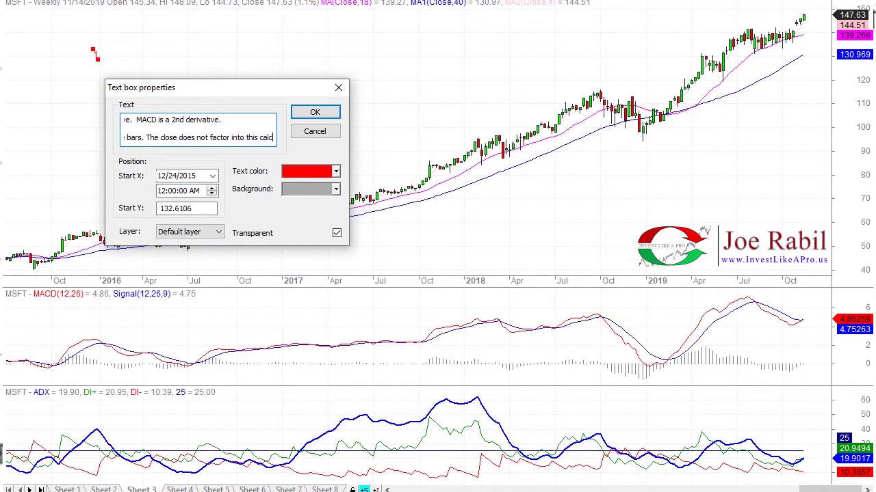
# - Finish the note with "DI lines are a 1st derivative. ADX is based DI and therefore a 2nd derivative." and apply it to the chart
pyautogui.press('Return')
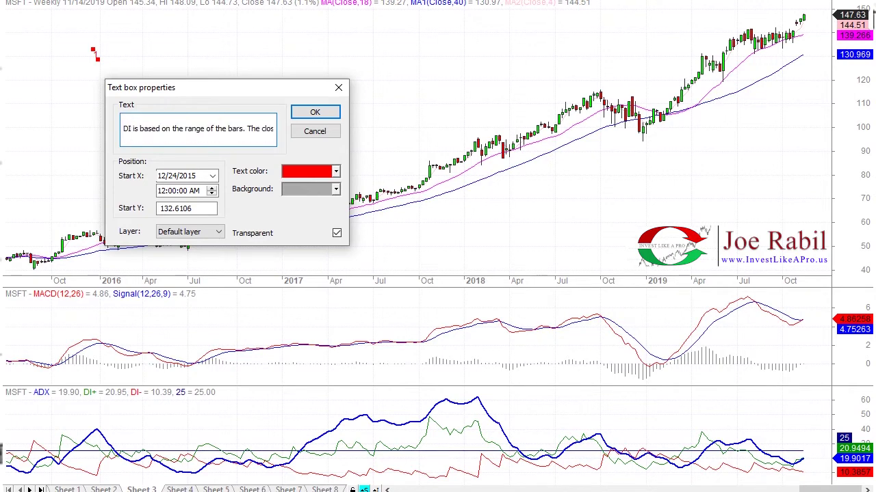
pyautogui.write('DI lines are a 1st derivativ')
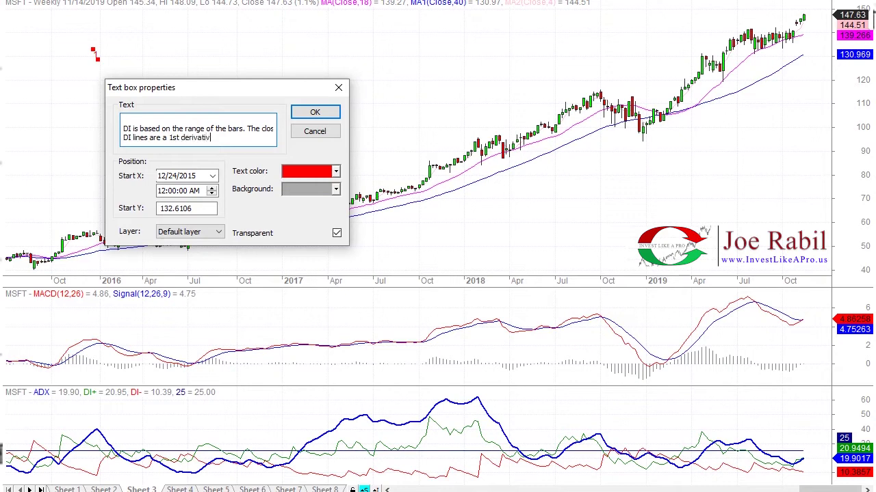
pyautogui.write('e. ADX is based DI ')
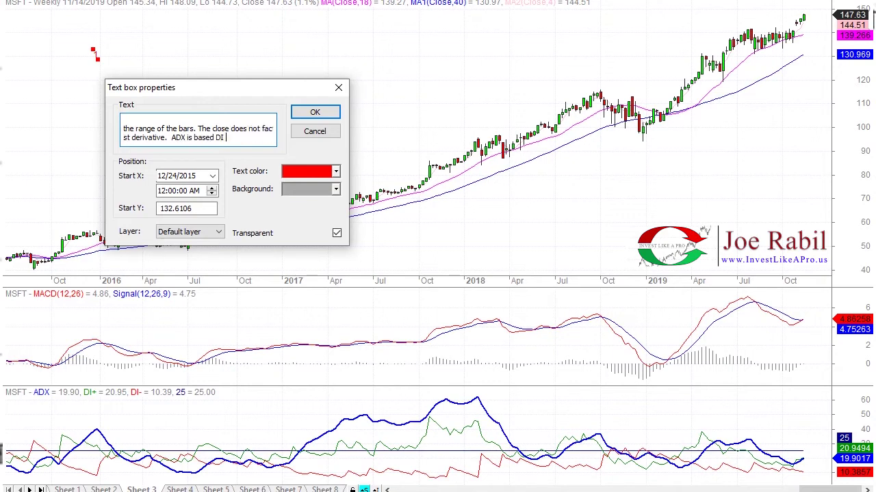
pyautogui.write('and therefore a 2nd')
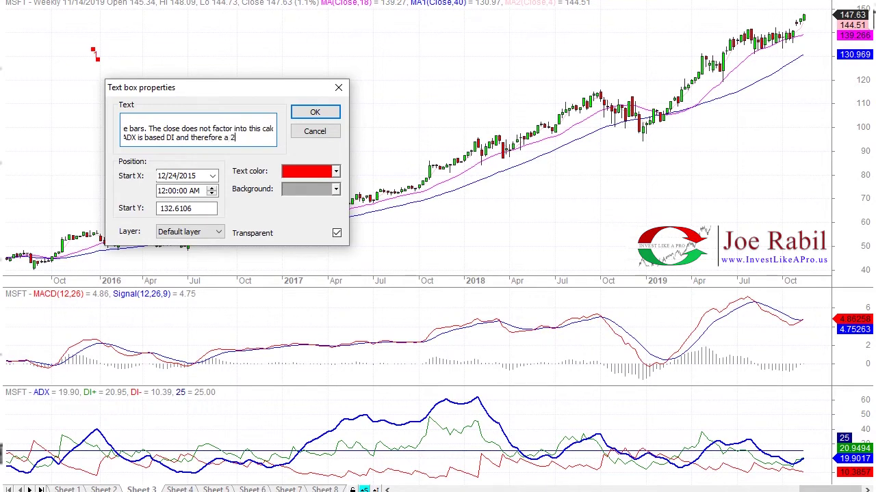
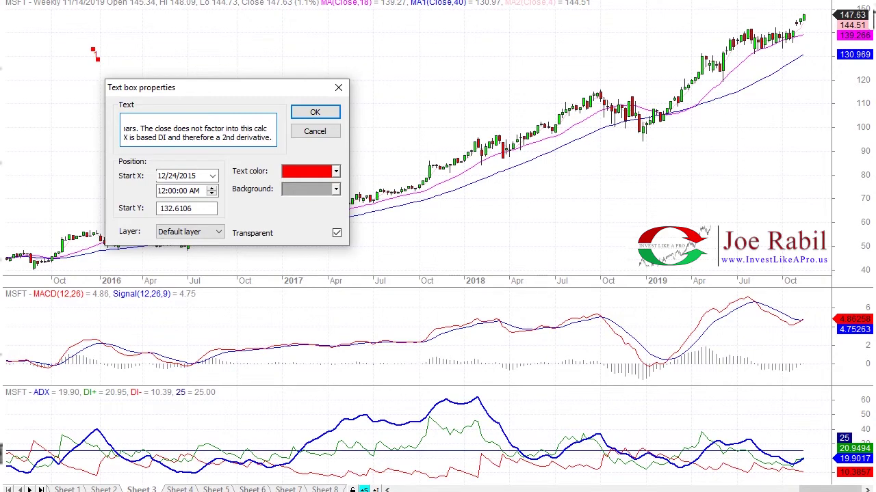
pyautogui.click(324, 115)
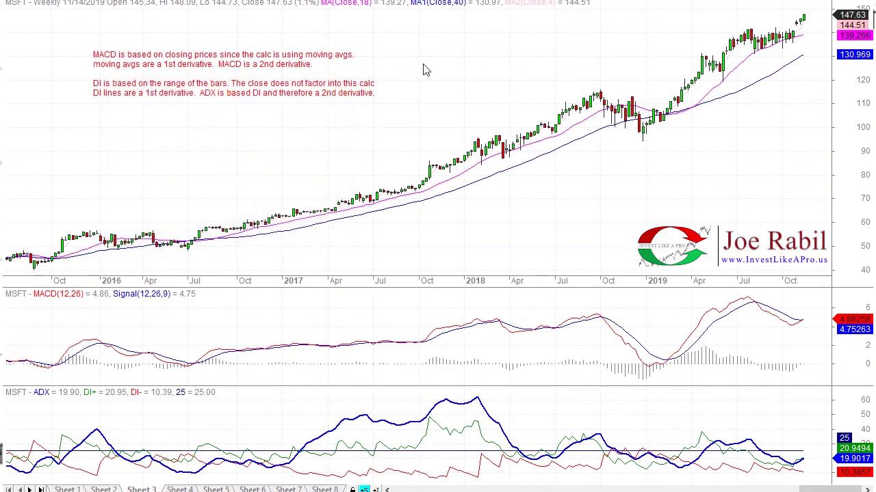
pyautogui.click(189, 155)
# - Draw three horizontal lines on the price chart at about 108, 111 and 113, above the early 2019 bars
pyautogui.moveTo(483, 249)
pyautogui.moveTo(567, 409)
pyautogui.moveTo(443, 261)
pyautogui.moveTo(477, 224)
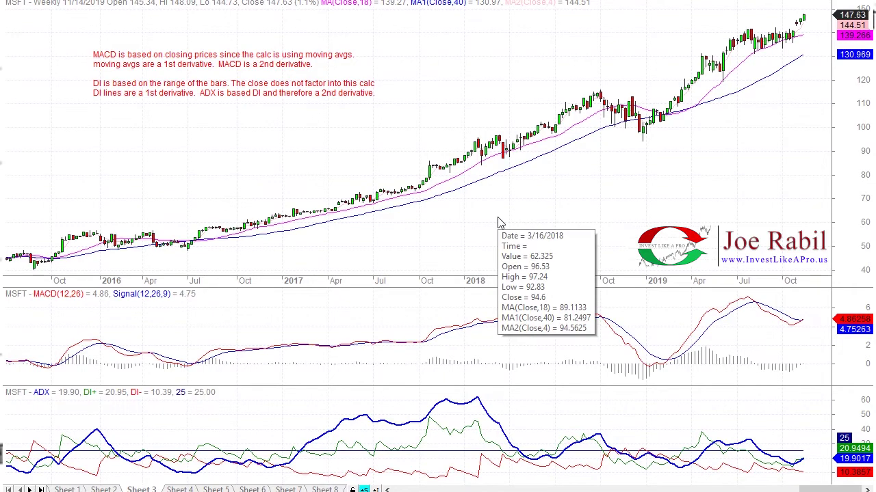
pyautogui.scroll(5, 499, 224)
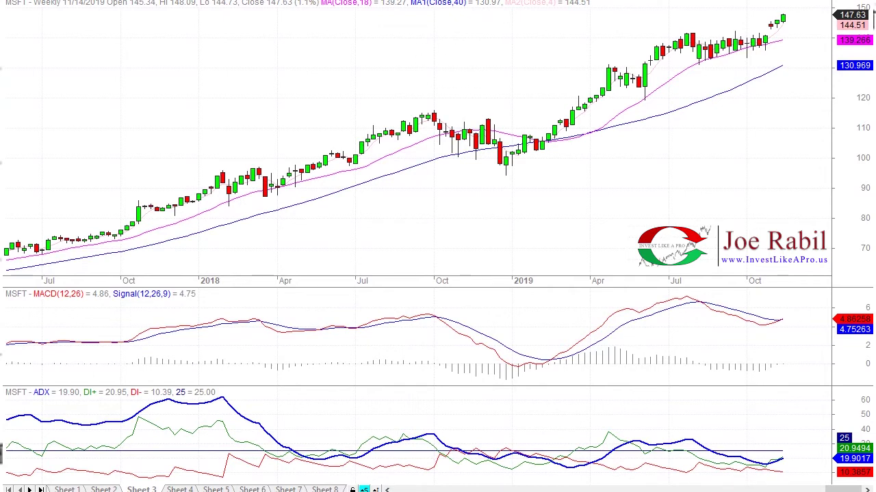
pyautogui.click(537, 133)
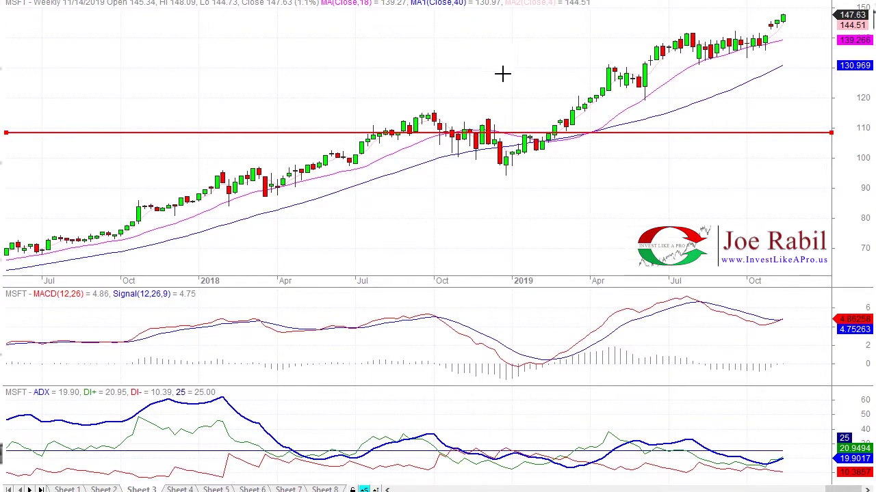
pyautogui.click(539, 126)
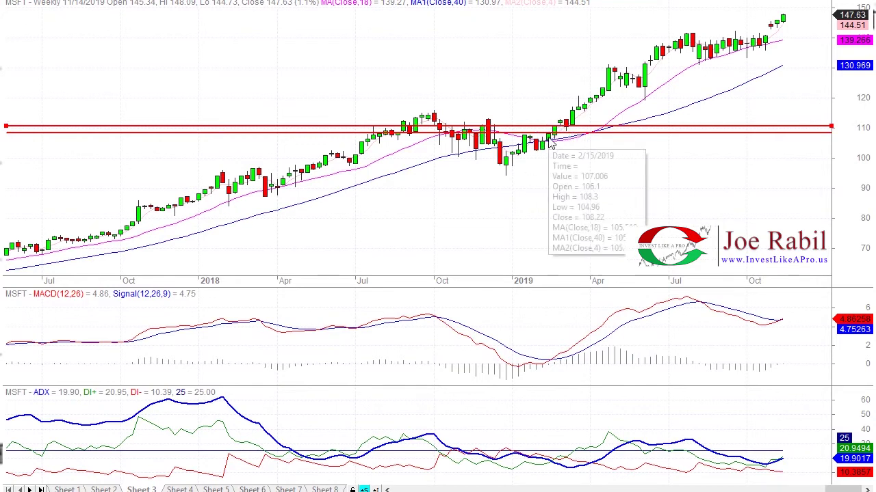
pyautogui.moveTo(547, 155)
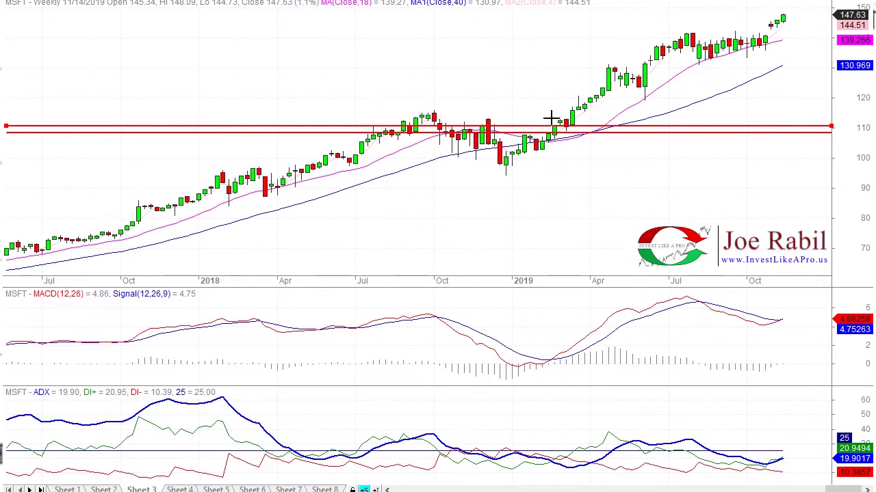
pyautogui.click(551, 118)
pyautogui.moveTo(527, 187)
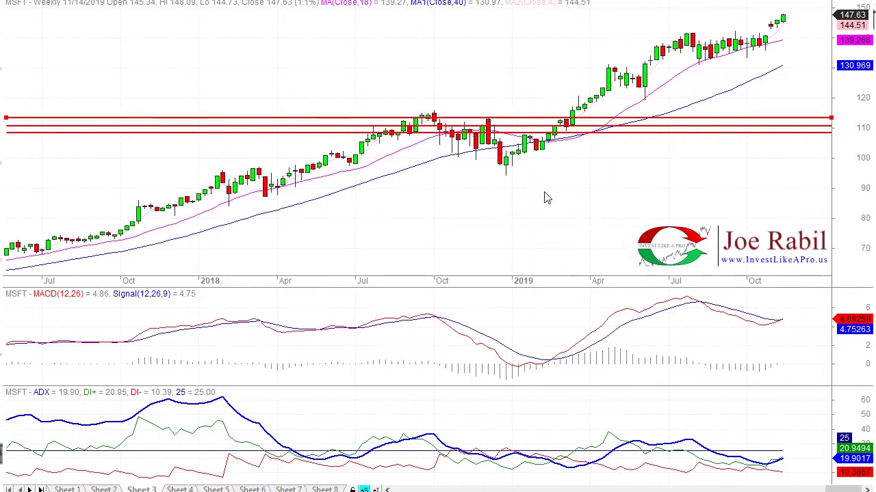
pyautogui.moveTo(546, 198)
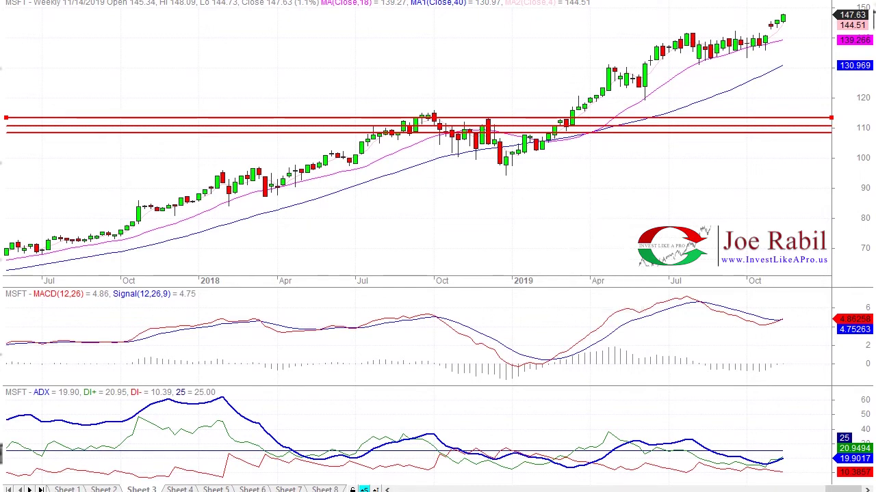
# - Draw four more horizontal lines above the rising March and April 2019 bars, at about 117, 121, 123 and 131
pyautogui.click(558, 108)
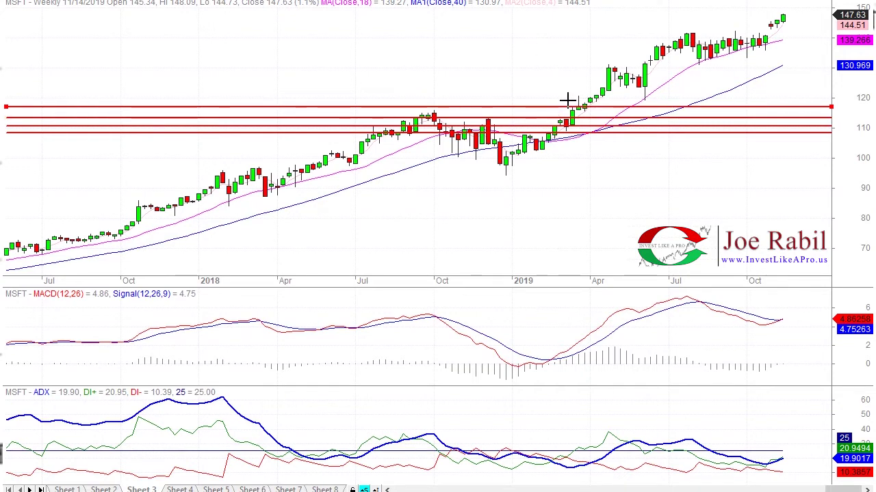
pyautogui.click(566, 95)
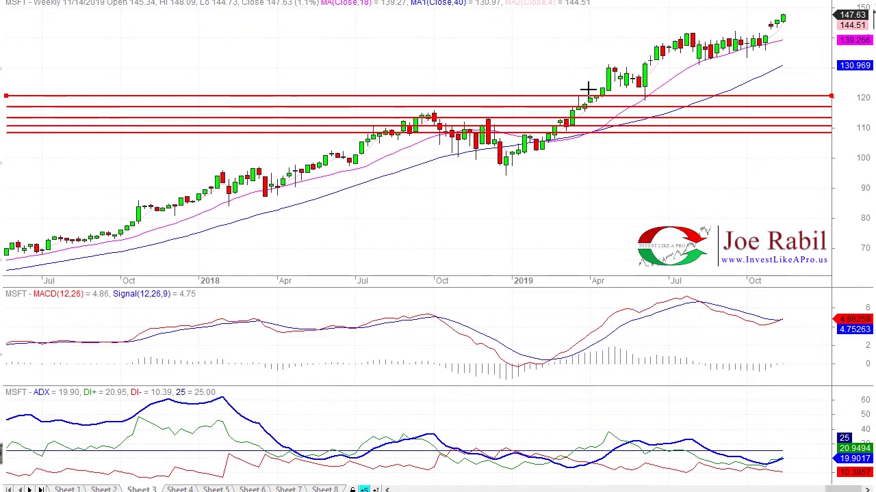
pyautogui.moveTo(589, 86)
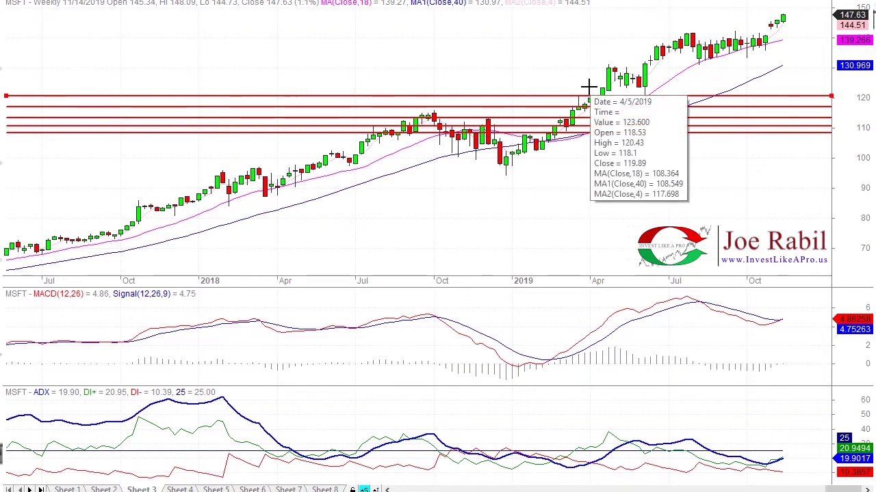
pyautogui.click(589, 89)
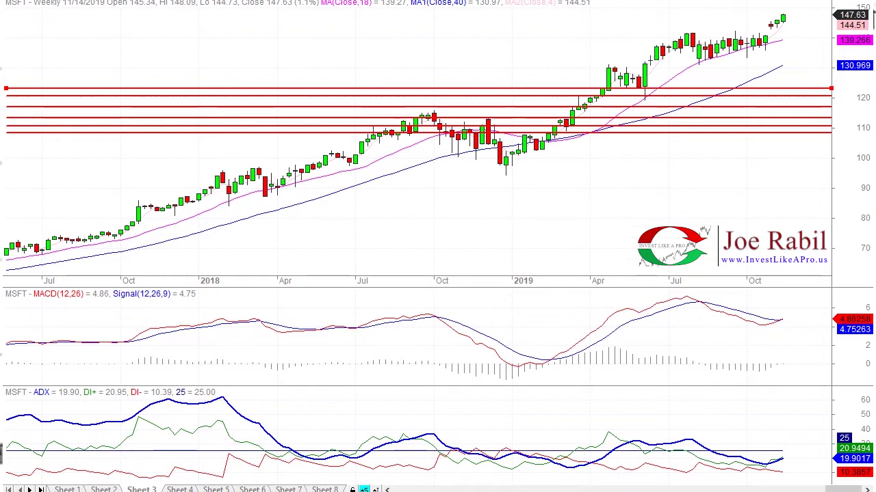
pyautogui.moveTo(597, 63)
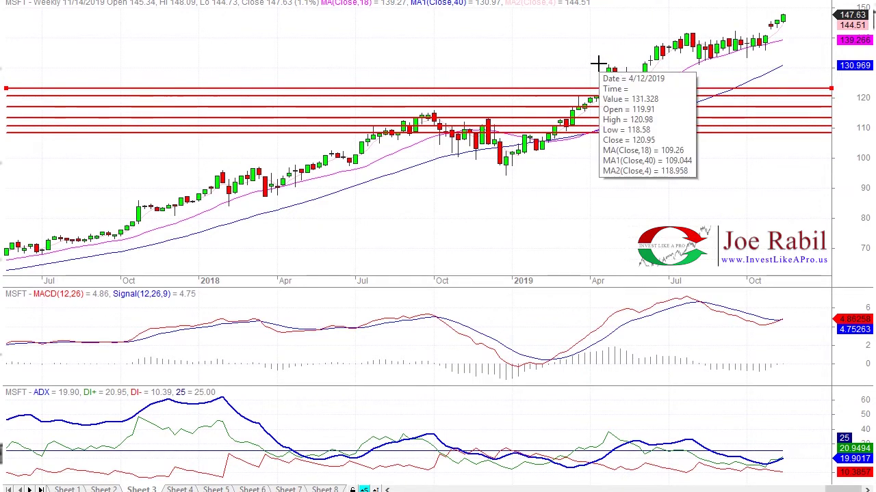
pyautogui.click(597, 63)
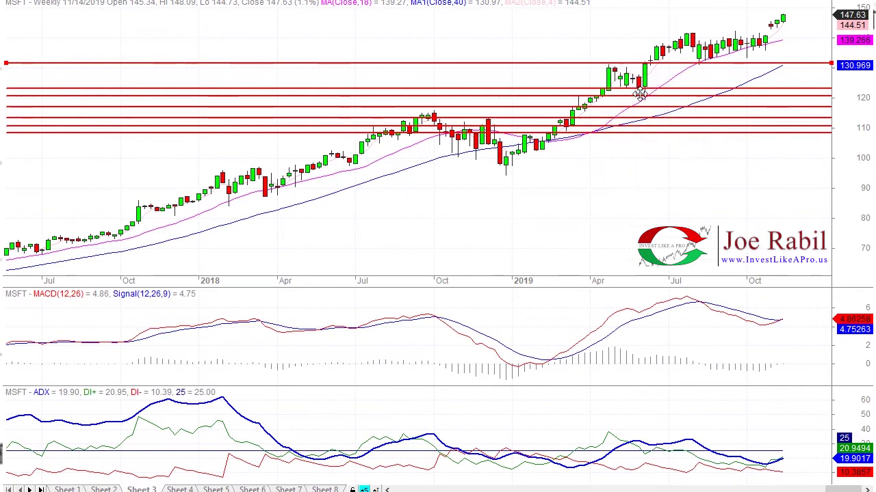
# - Mark the DI+ peak at the 4/26/2019 bar with a vertical line and delete all horizontal lines from the price chart
pyautogui.click(609, 446)
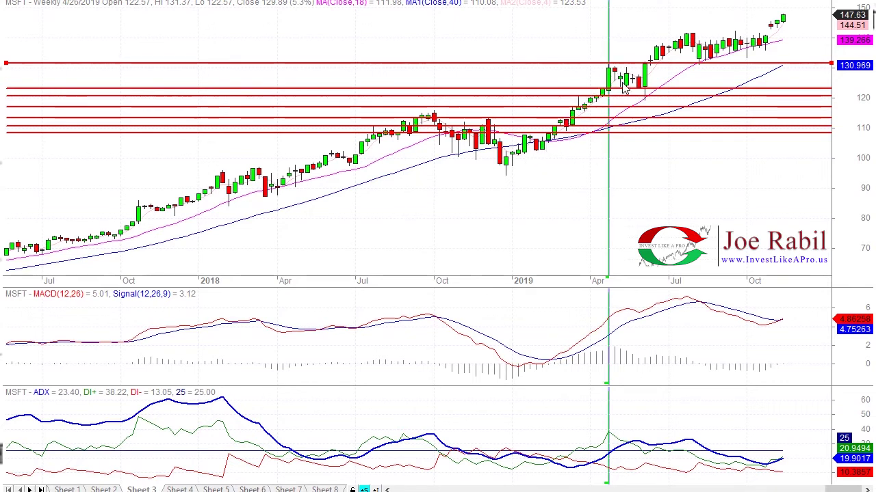
pyautogui.moveTo(586, 64); pyautogui.dragTo(552, 131)
pyautogui.press('Delete')
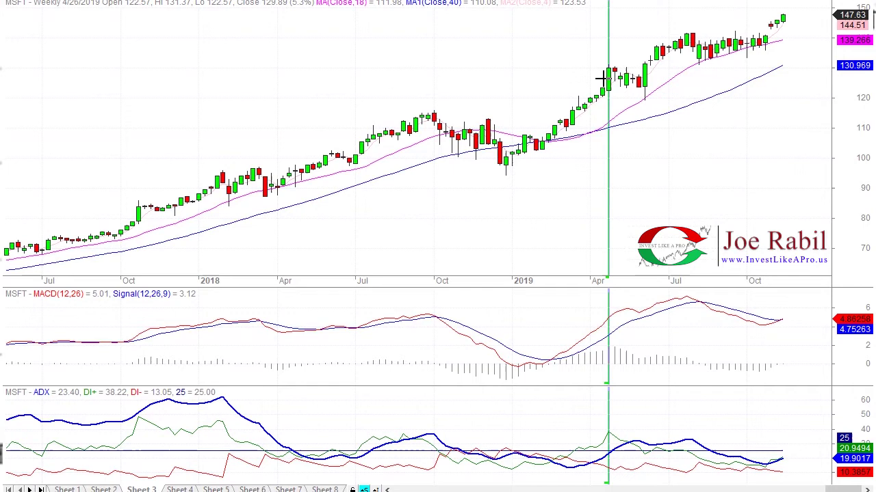
# - Draw three horizontal lines on the price chart at about 126, 124 and 119.5, around the May 2019 pullback bars
pyautogui.click(598, 80)
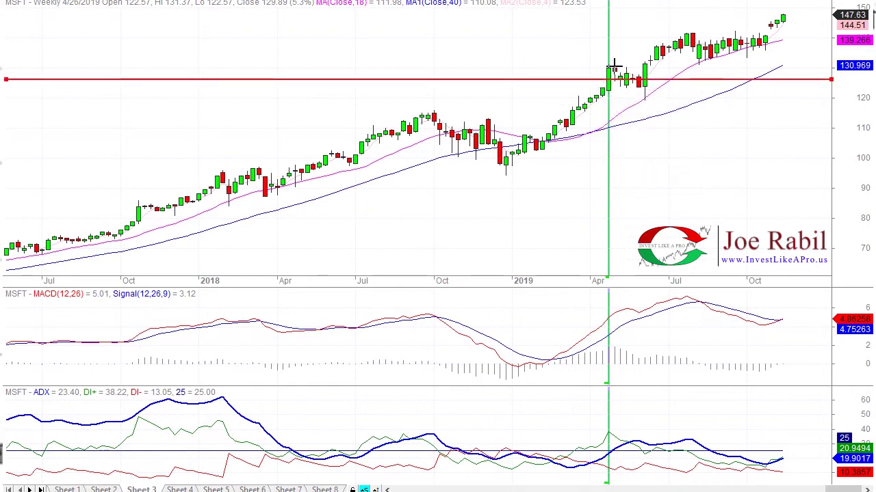
pyautogui.click(631, 85)
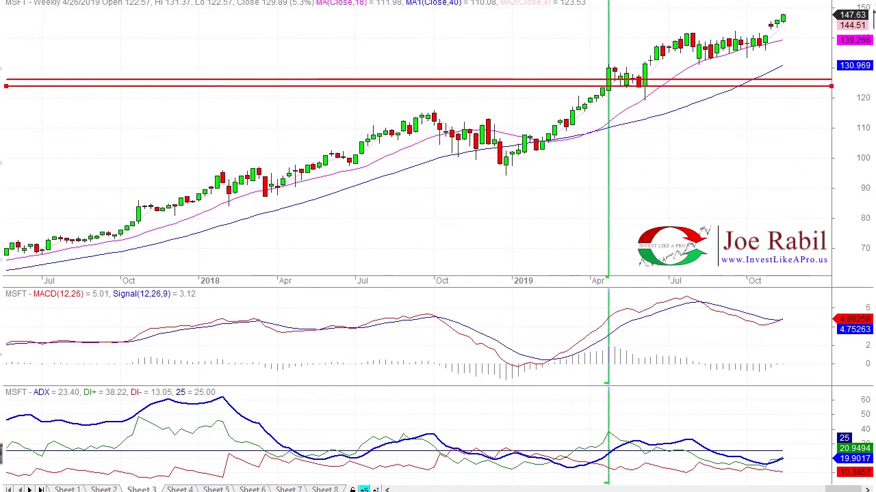
pyautogui.click(658, 100)
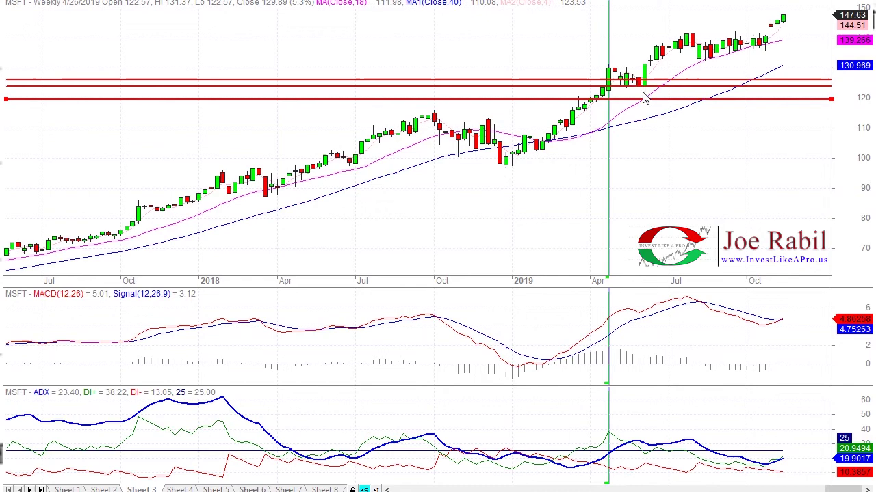
# - Draw two more horizontal lines above the June 2019 bars, at about 134 and 137.5
pyautogui.moveTo(660, 165)
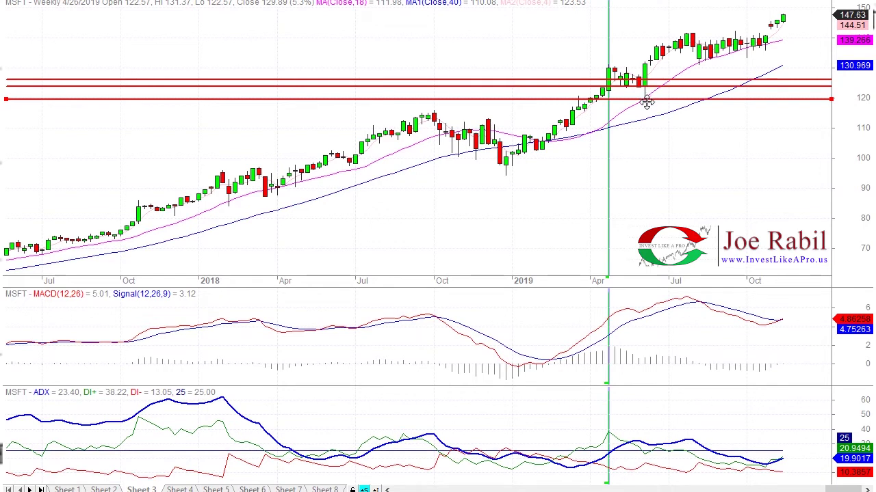
pyautogui.moveTo(646, 101)
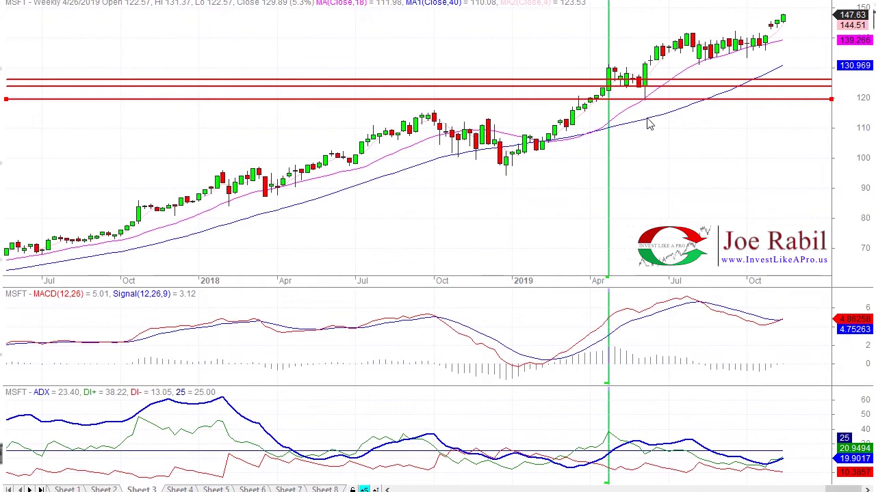
pyautogui.moveTo(643, 128)
pyautogui.moveTo(645, 467)
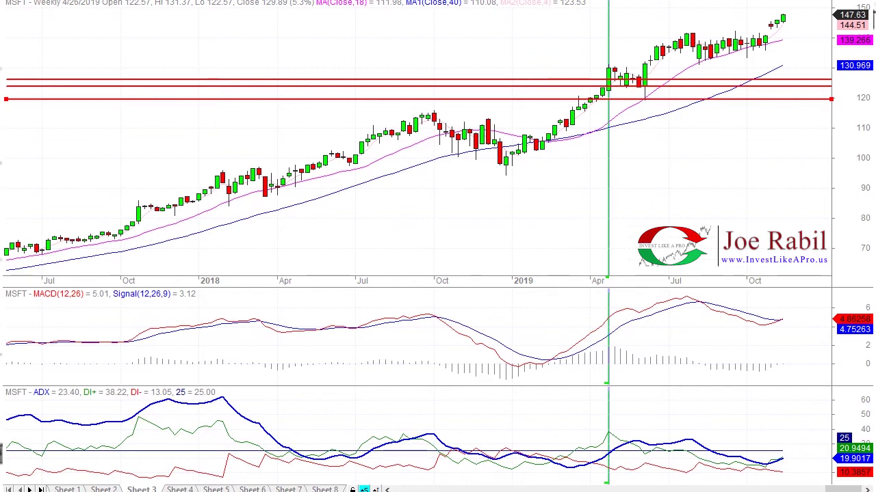
pyautogui.click(639, 56)
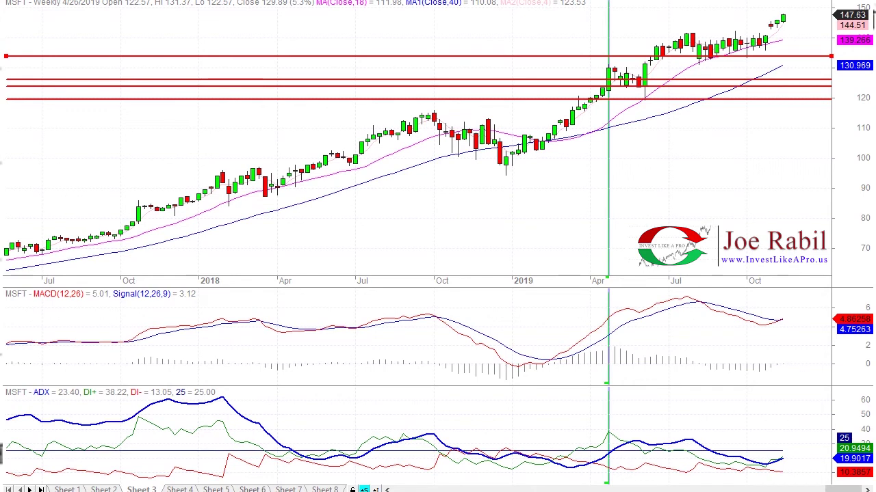
pyautogui.click(649, 45)
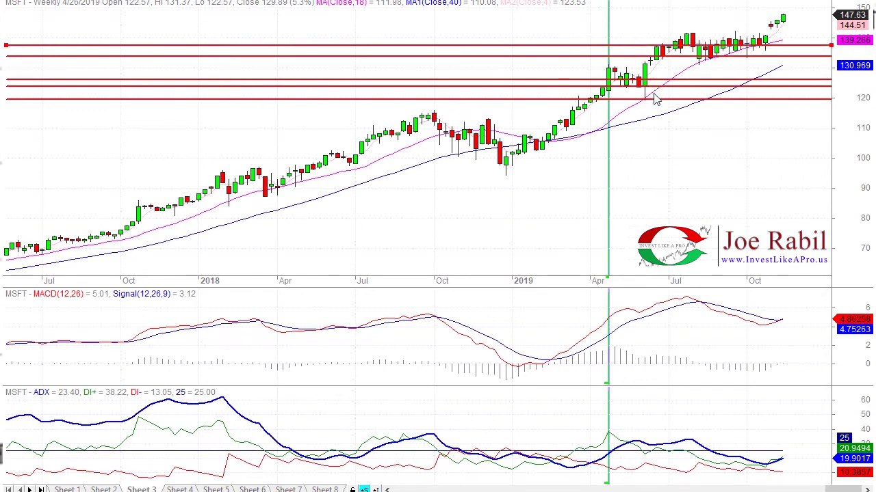
# - Delete all five horizontal lines and the vertical line at the 4/26/2019 bar from the chart
pyautogui.press('Delete')
pyautogui.click(637, 57)
pyautogui.press('Delete')
pyautogui.click(633, 80)
pyautogui.press('Delete')
pyautogui.click(590, 85)
pyautogui.press('Delete')
pyautogui.click(580, 99)
pyautogui.press('Delete')
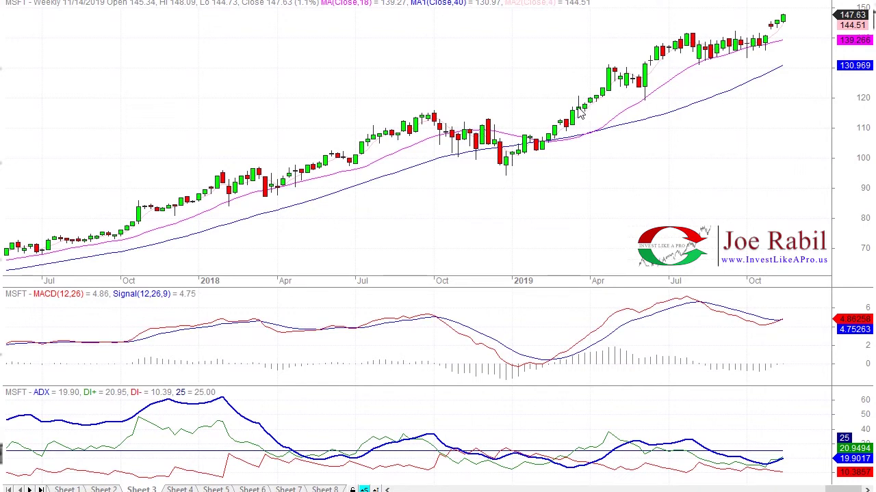
# - Mark the ADX lows of mid-2016 and early 2019 with vertical lines in the ADX pane
pyautogui.moveTo(570, 126)
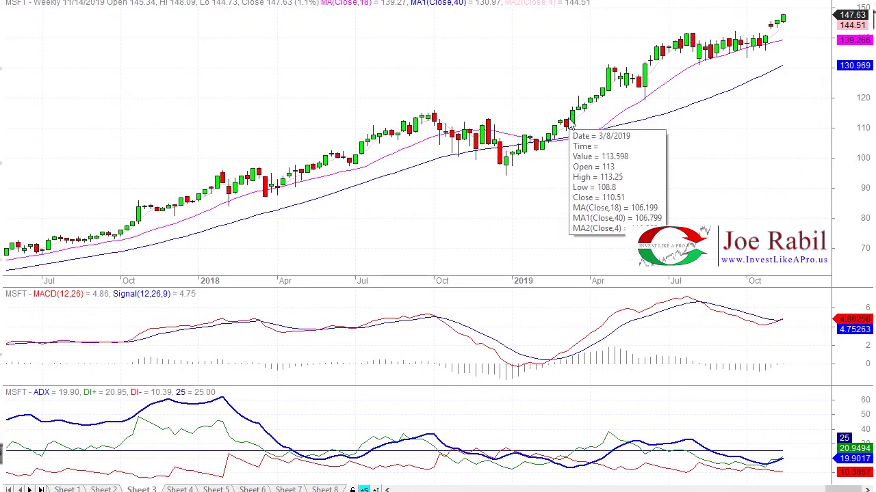
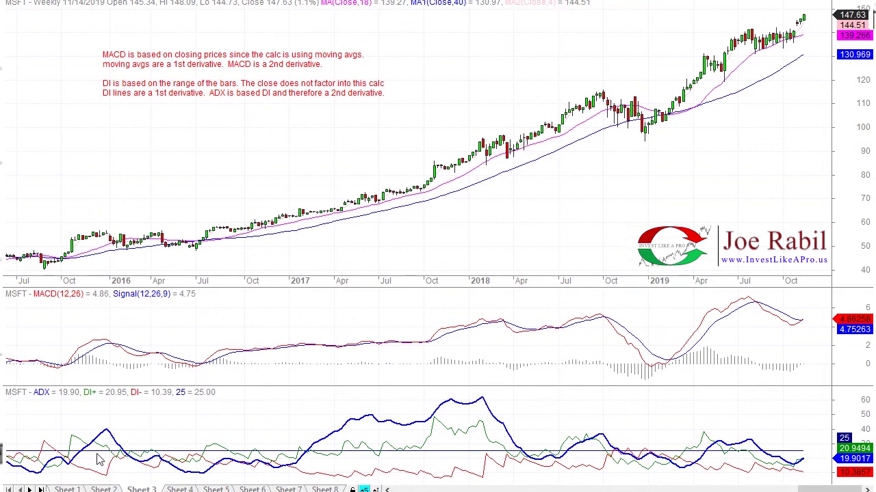
pyautogui.moveTo(106, 450)
pyautogui.moveTo(759, 106)
pyautogui.moveTo(805, 20)
pyautogui.moveTo(813, 39)
pyautogui.moveTo(823, 218)
pyautogui.click(196, 479)
pyautogui.click(683, 480)
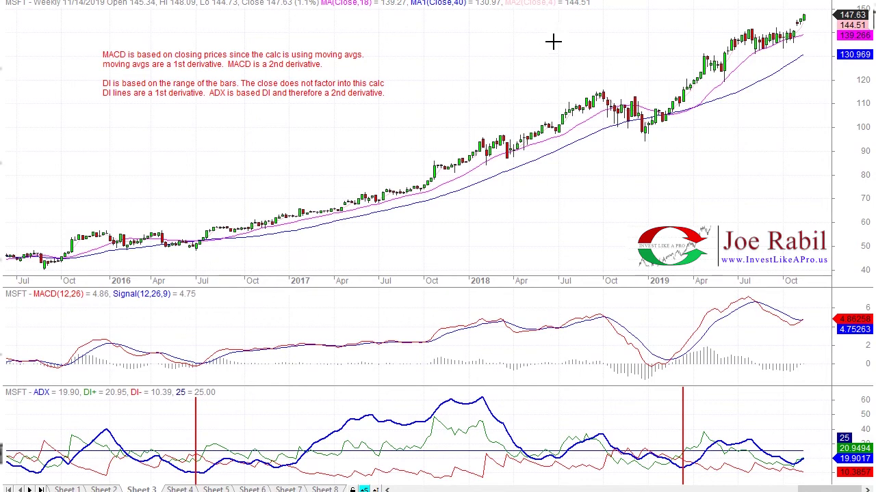
# - Draw descending trend lines over the price highs, from about 117 to 107 in late 2018 to early 2019 and about 58 to 49 in mid-2016
pyautogui.moveTo(597, 86); pyautogui.dragTo(664, 87)
pyautogui.press('Delete')
pyautogui.moveTo(593, 87); pyautogui.dragTo(686, 110)
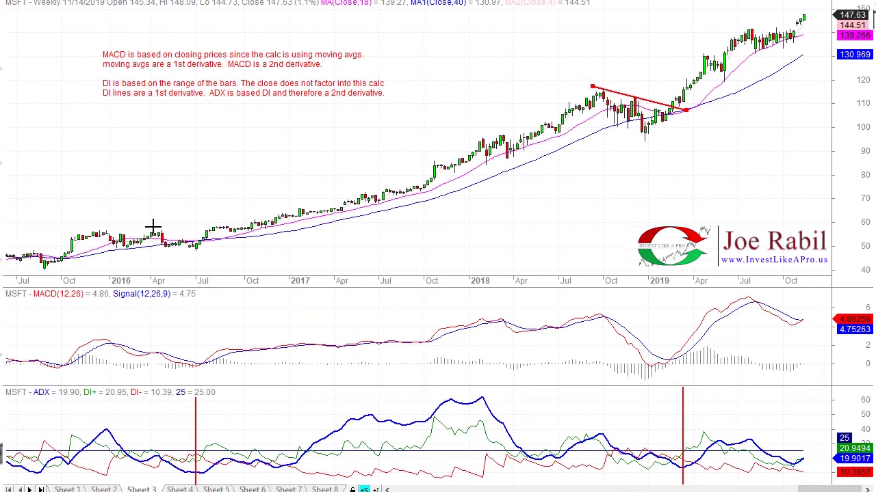
pyautogui.moveTo(170, 235); pyautogui.dragTo(213, 249)
pyautogui.moveTo(521, 252)
pyautogui.moveTo(329, 133)
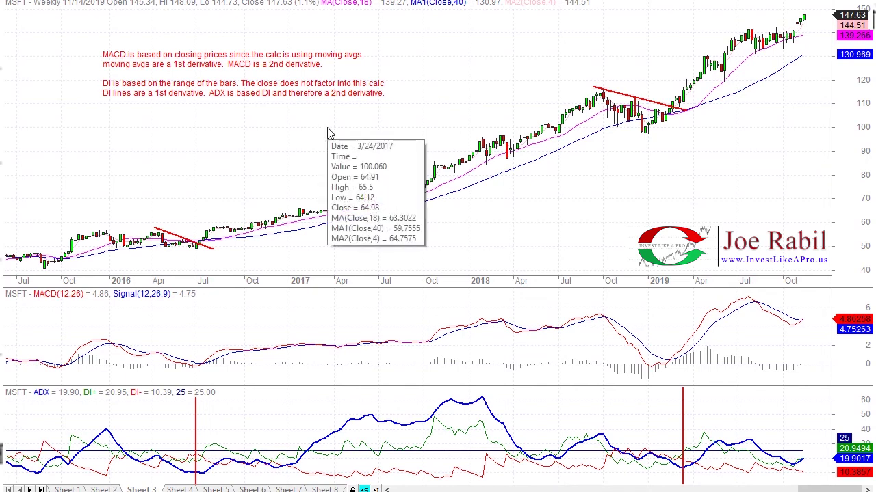